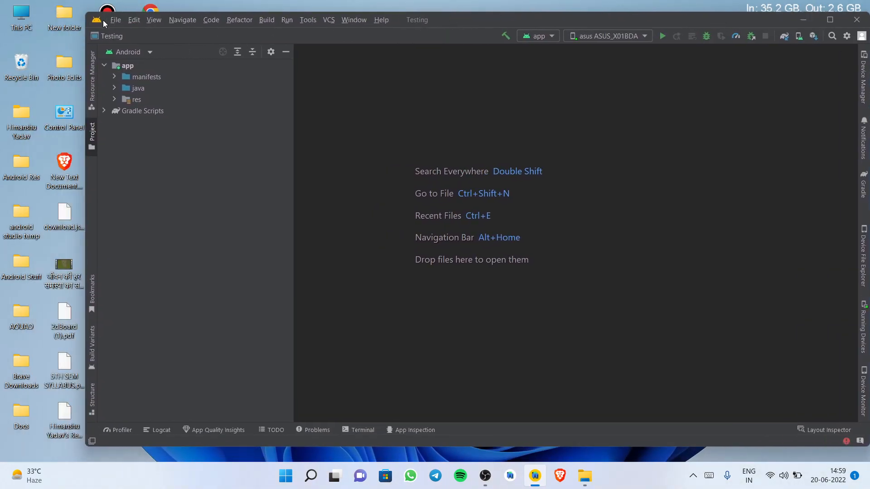
Open the Running Devices window to mirror the connected ASUS_X01BDA phone
left_click(97, 20)
left_click(247, 157)
left_click_drag(624, 19, 568, 26)
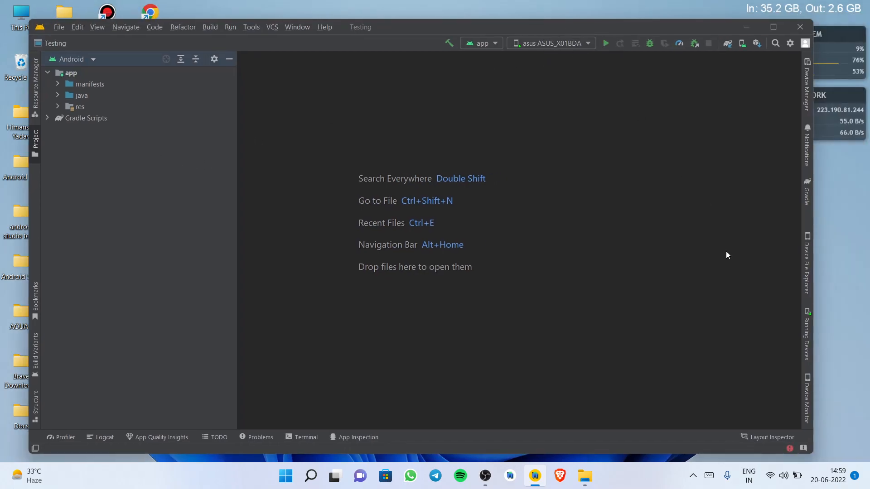
left_click(807, 337)
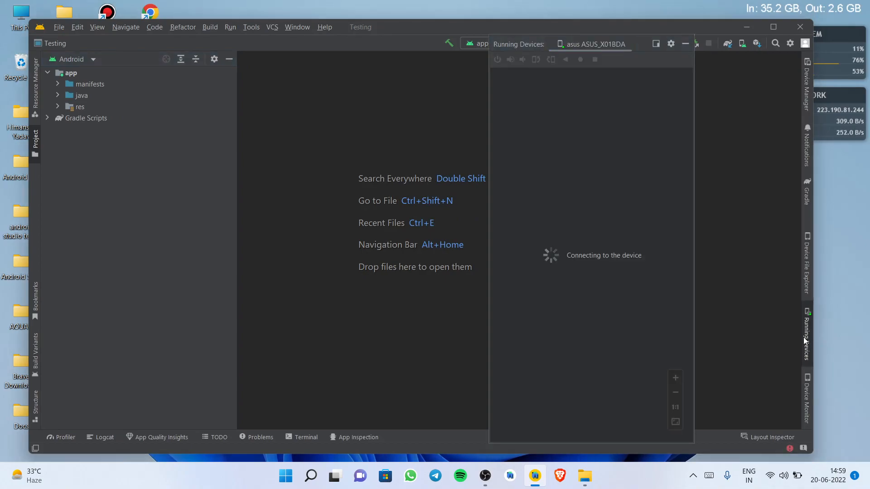
Reposition the floating Running Devices window over the editor area
left_click_drag(637, 47, 583, 41)
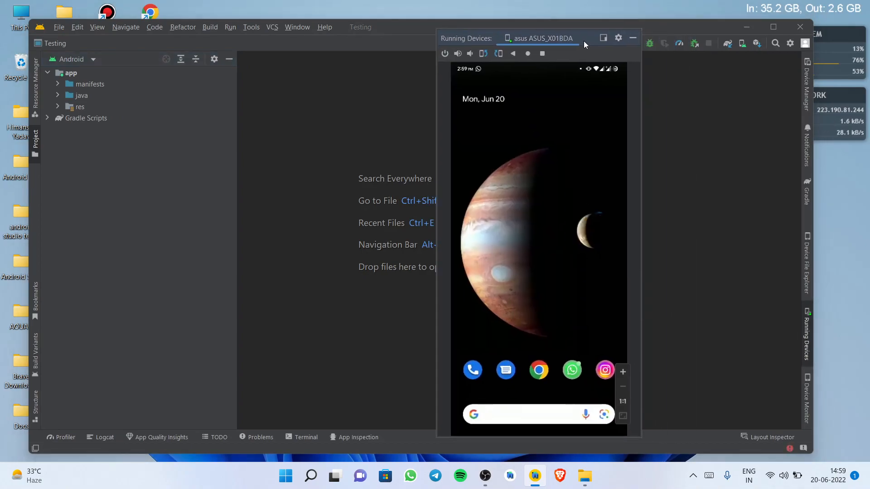
left_click_drag(608, 68, 560, 174)
left_click_drag(588, 42, 612, 54)
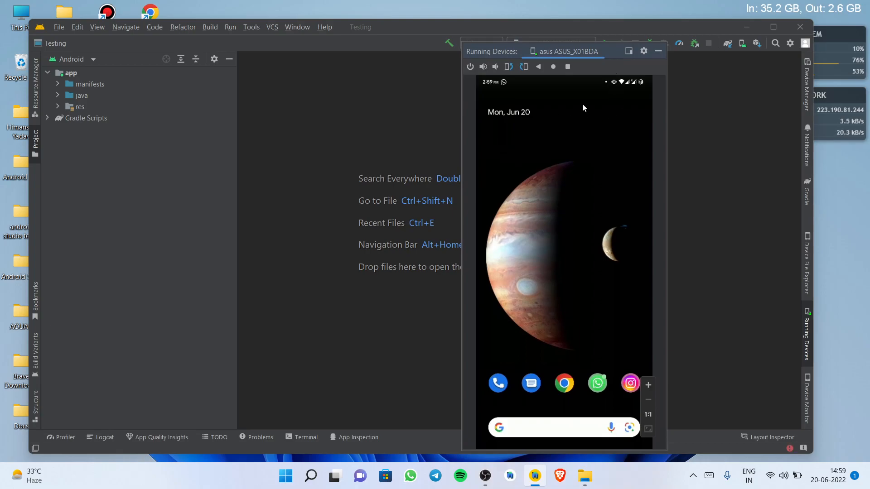
Swipe down on the mirrored phone screen to open its notification shade
left_click_drag(624, 80, 635, 402)
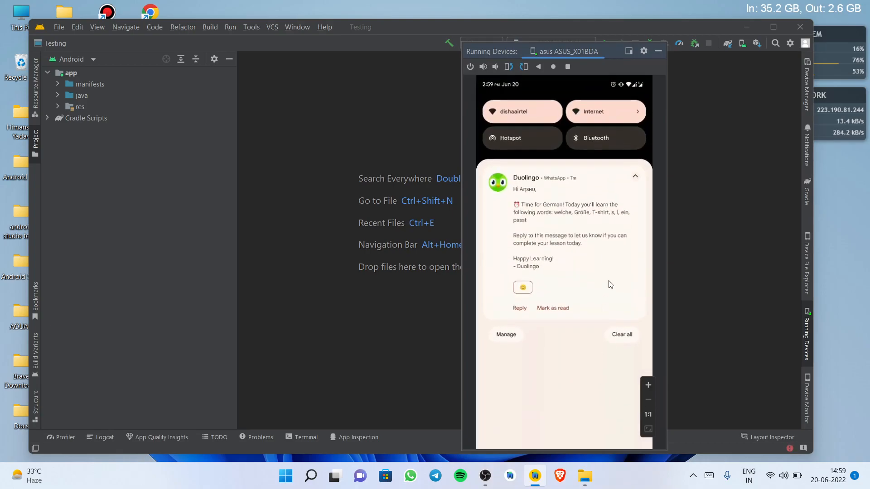
left_click_drag(610, 284, 609, 270)
Hide the Running Devices window and minimize Android Studio
left_click_drag(614, 49, 367, 39)
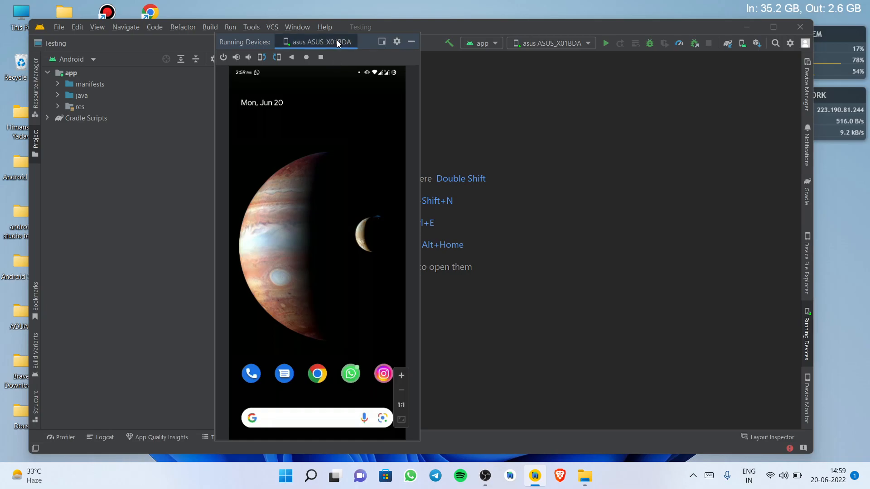
left_click_drag(362, 39, 611, 56)
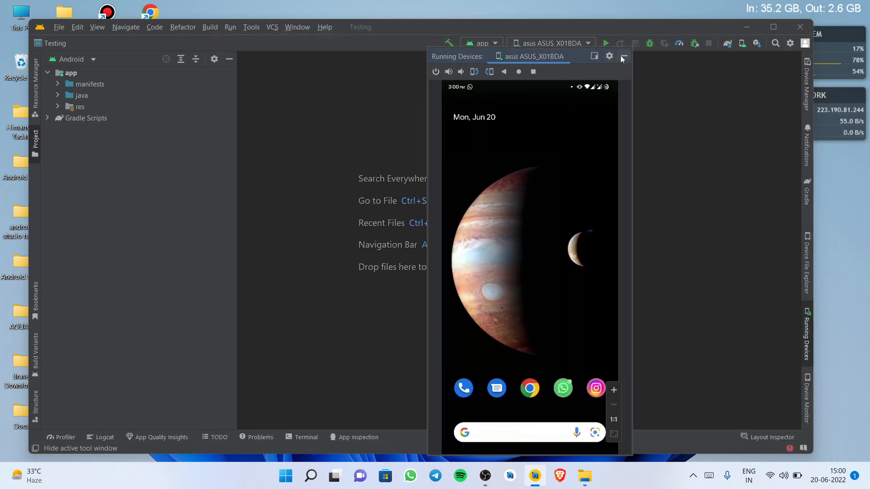
left_click(622, 56)
left_click(747, 27)
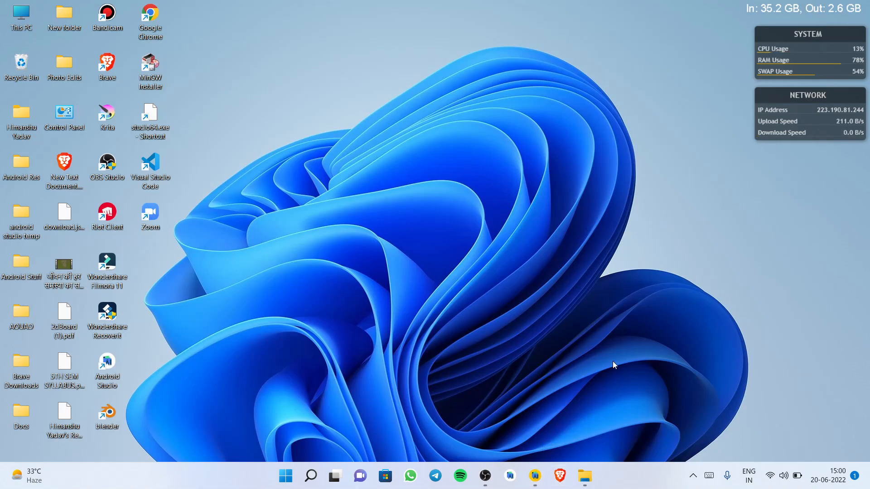
Switch to Brave and search Google for android studio
left_click(560, 476)
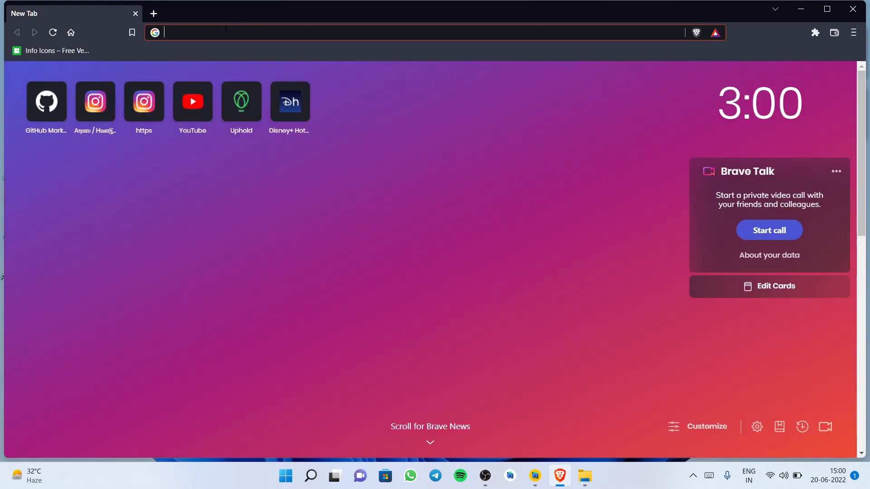
type("an")
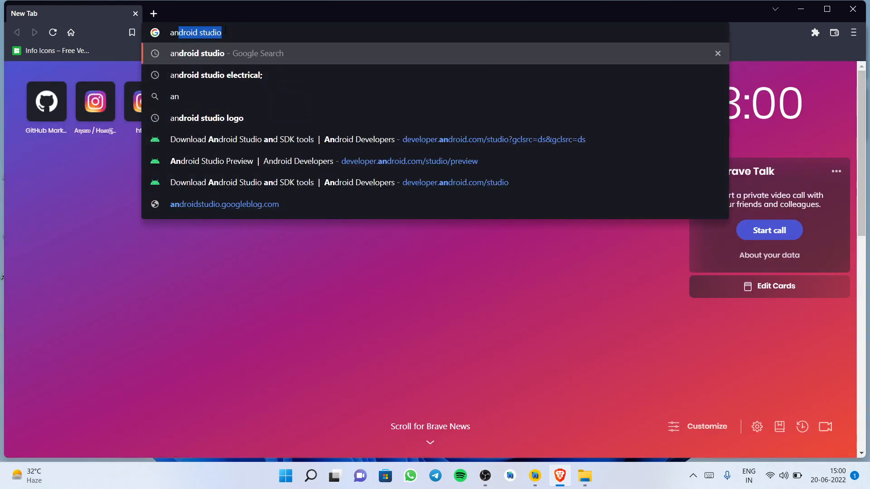
type("droid studi")
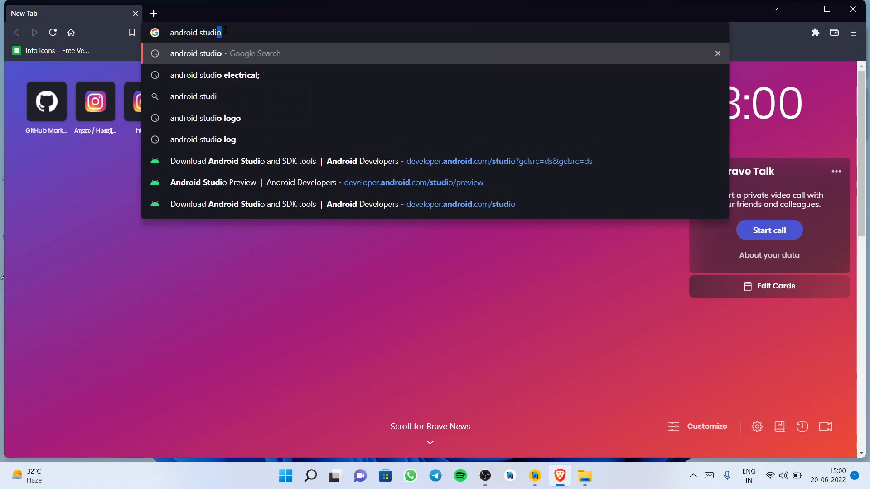
key("Return")
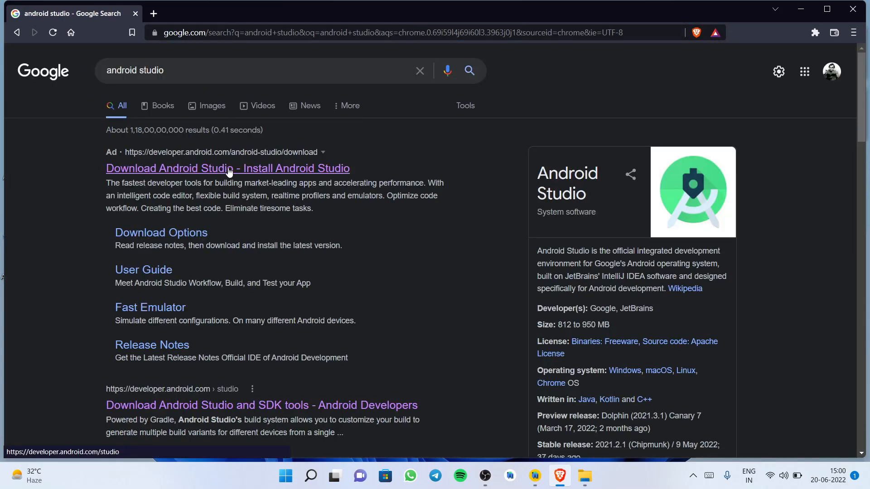
Open the Android Studio download page and go to its Preview release section
left_click(230, 171)
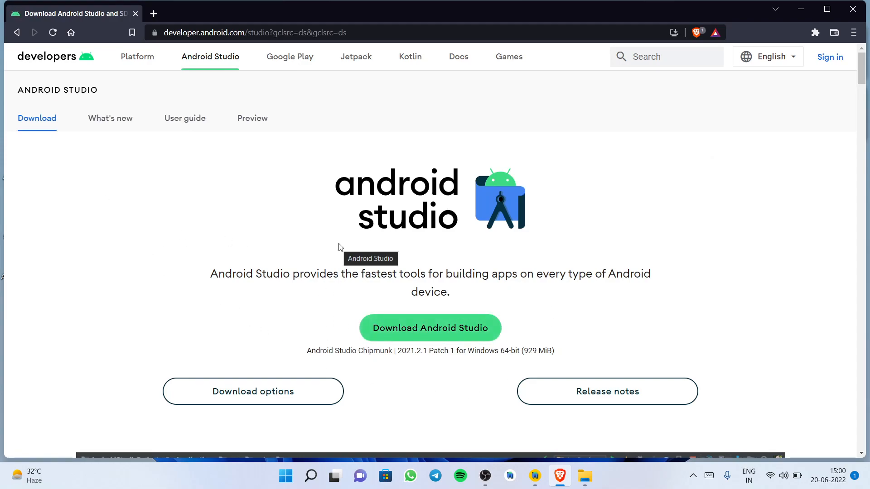
left_click(244, 123)
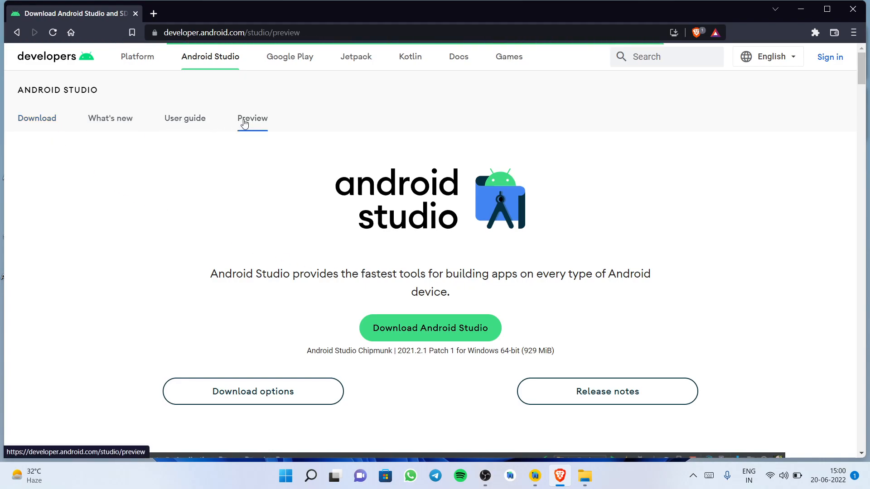
left_click_drag(868, 100, 868, 125)
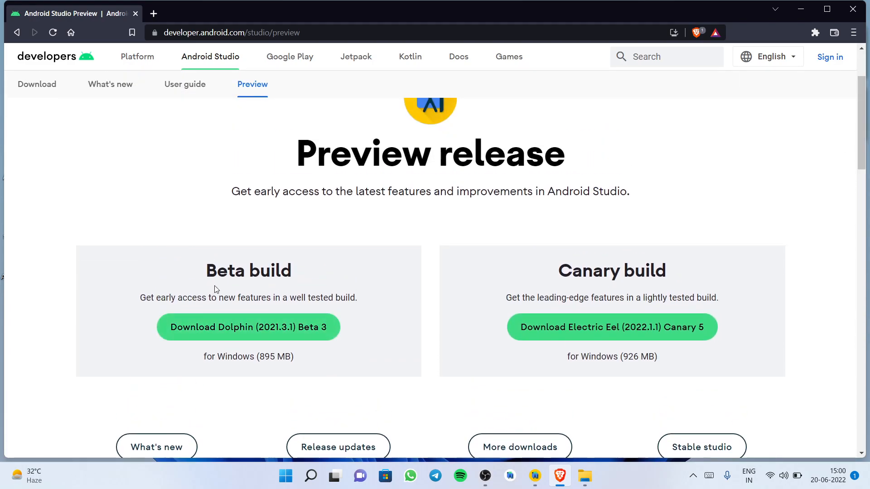
Download the Electric Eel (2022.1.1) Canary 5 build after agreeing to the terms and conditions
left_click(598, 340)
left_click_drag(770, 135, 519, 443)
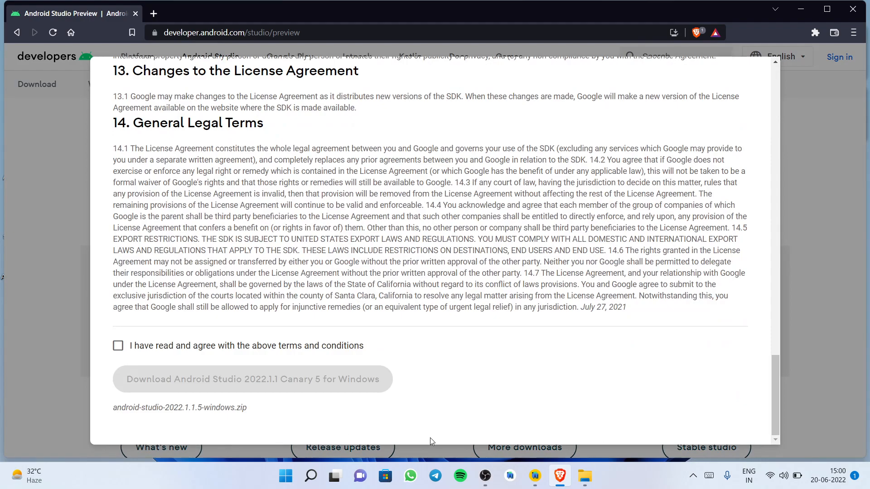
left_click(119, 348)
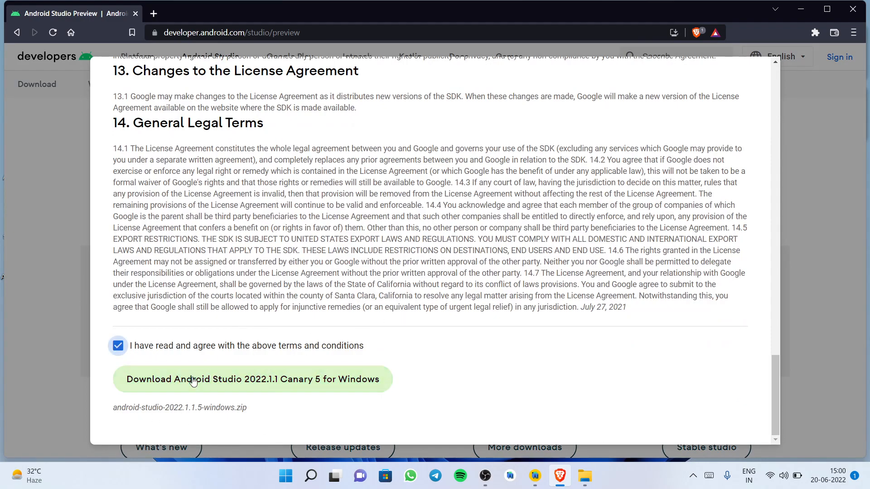
left_click(271, 389)
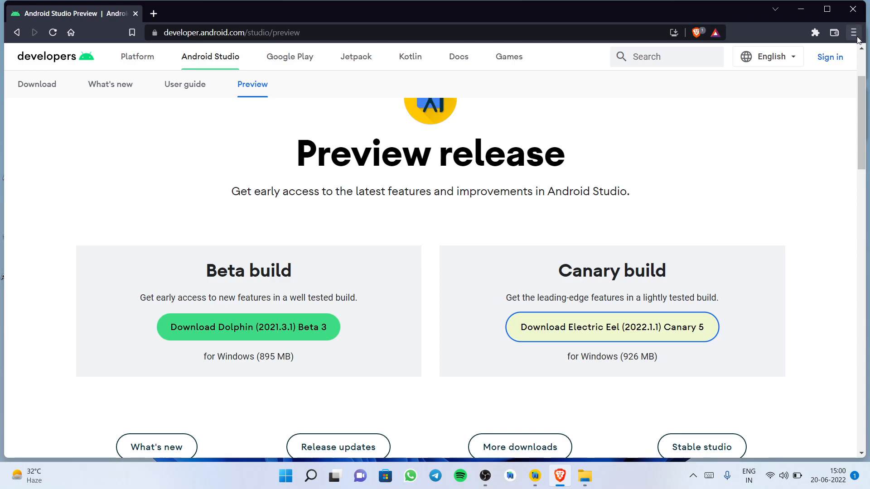
Open the browser's Downloads page to check the android-studio-2022.1.1.5-windows.zip download
left_click(855, 33)
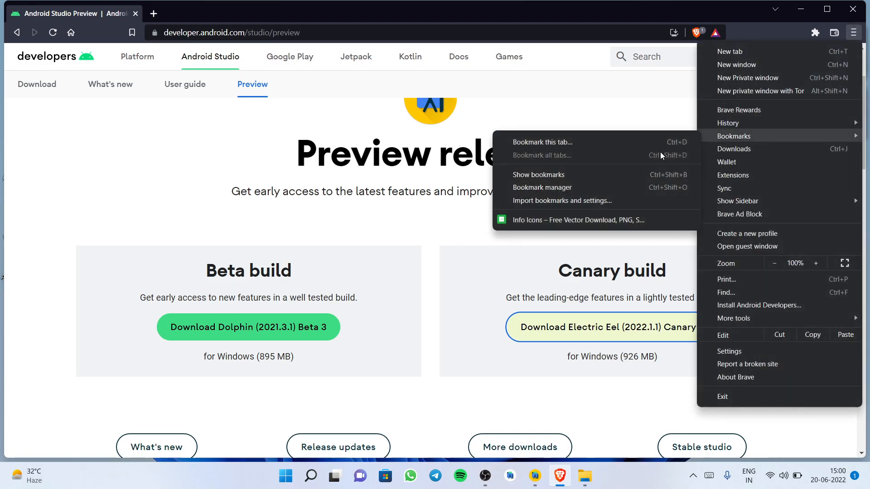
left_click(733, 149)
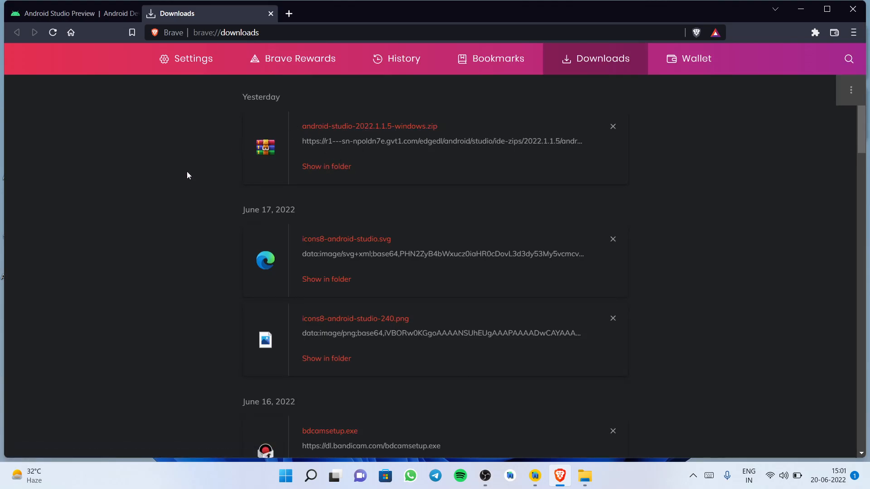
left_click(68, 13)
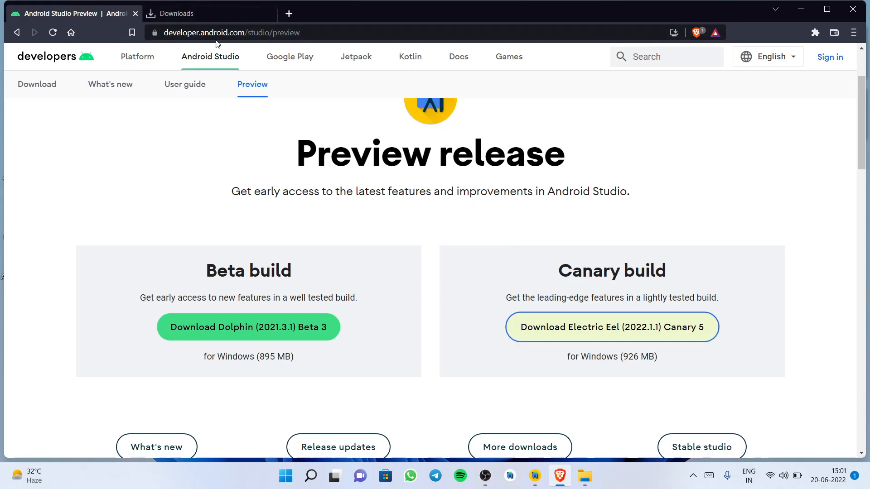
left_click(195, 13)
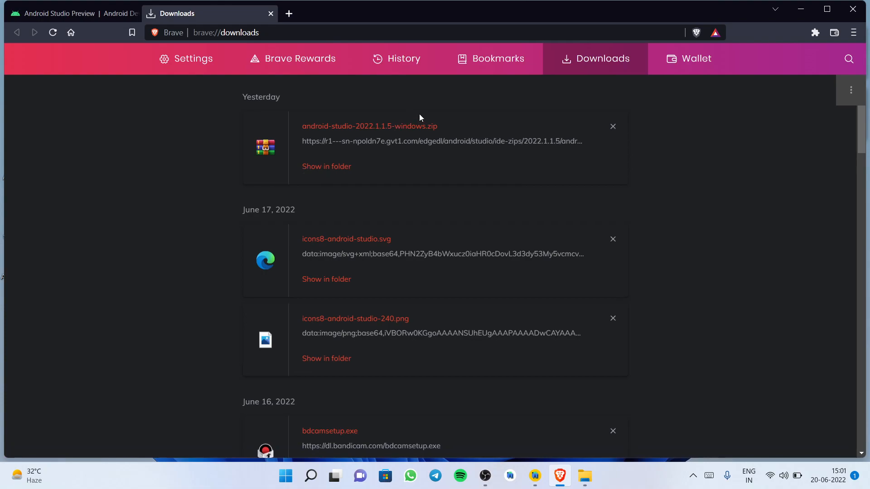
Minimize the browser and browse in File Explorer to C:\Program Files\Android
left_click(801, 8)
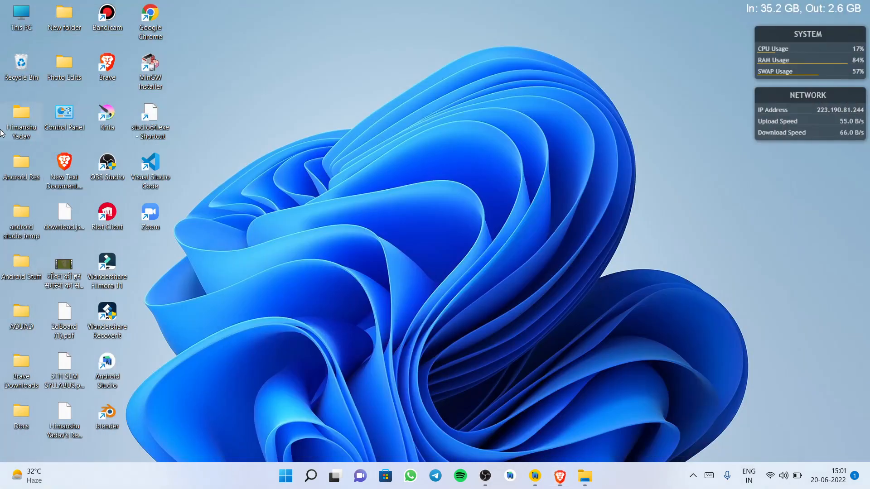
double_click(24, 30)
double_click(353, 331)
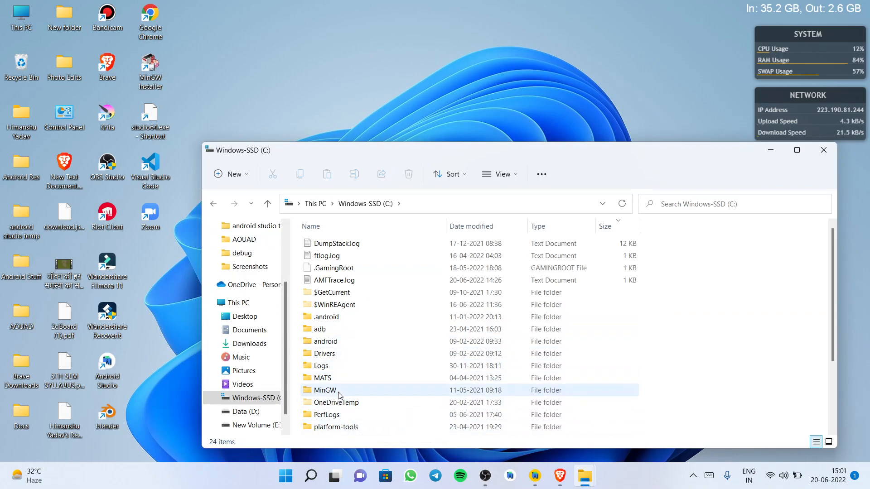
scroll(837, 282, "down", 2)
scroll(836, 284, "down", 1)
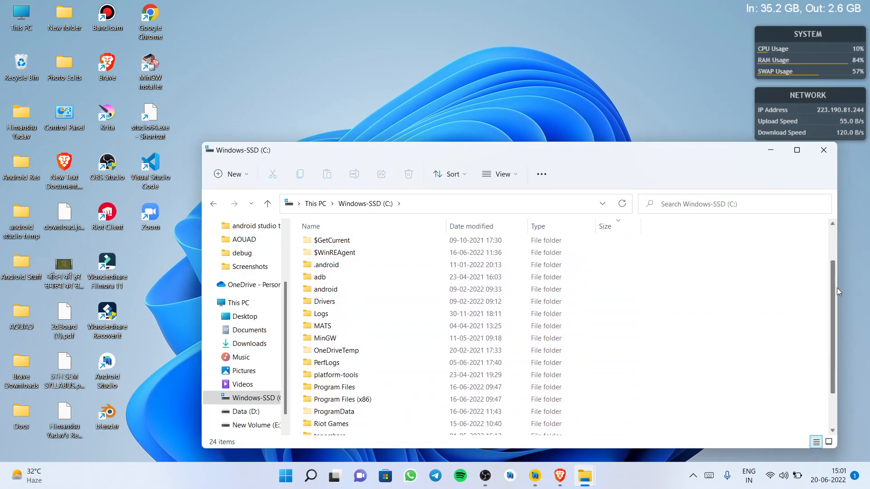
double_click(360, 387)
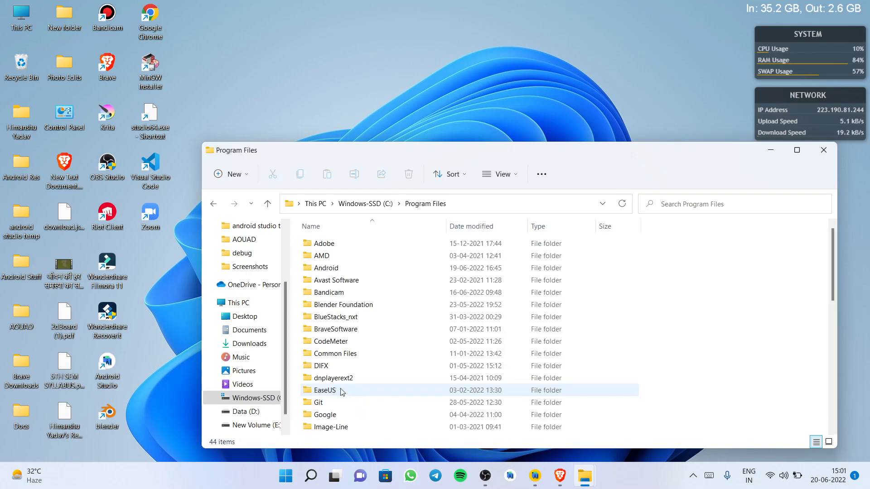
double_click(330, 272)
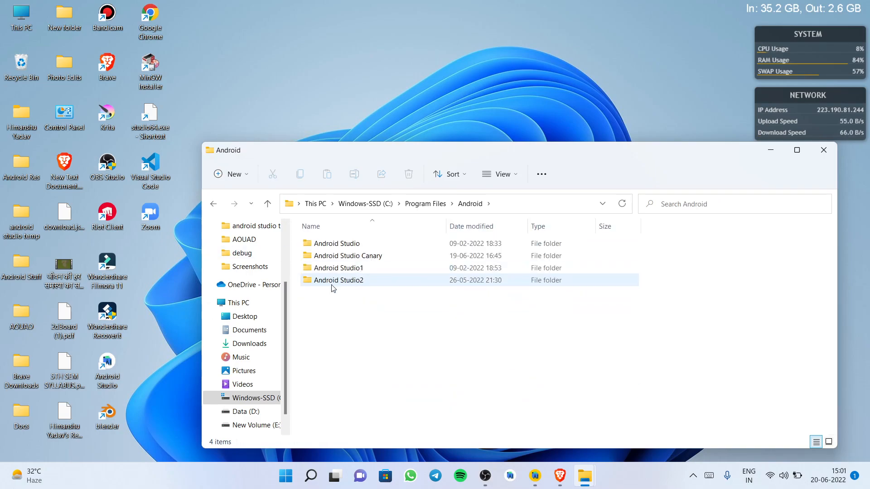
right_click(349, 313)
left_click(308, 319)
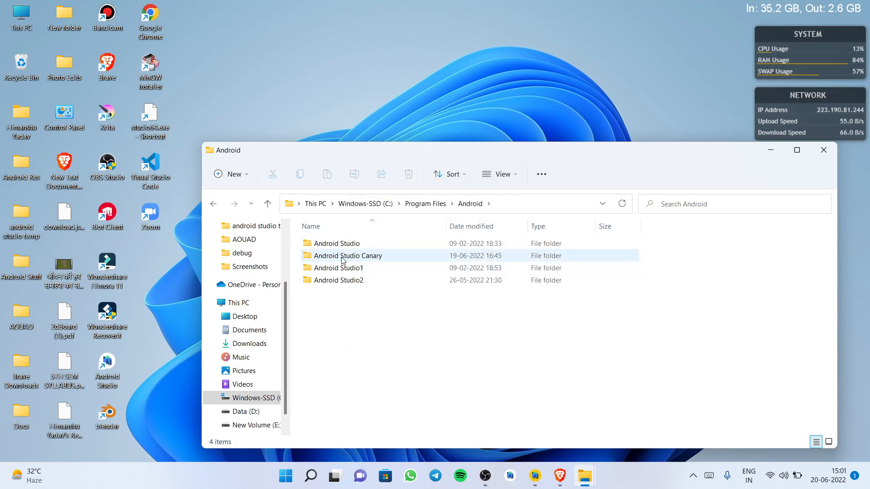
right_click(343, 334)
left_click(316, 302)
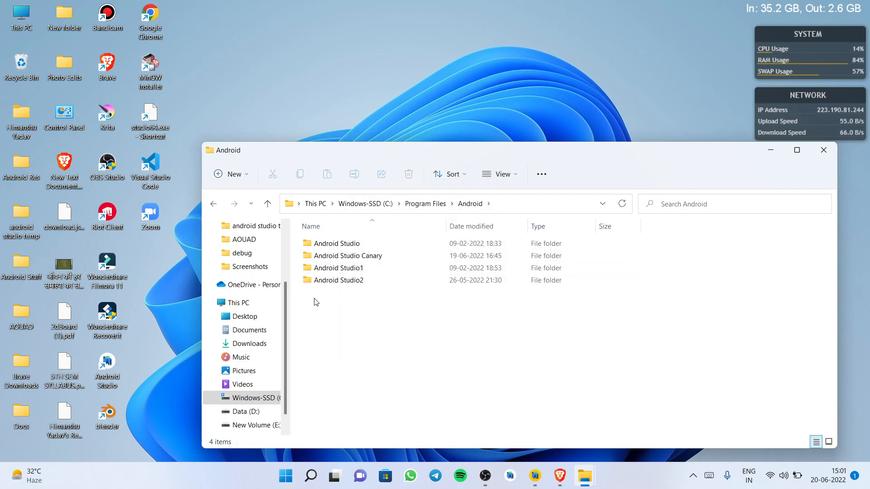
Open the Android Studio Canary\android-studio\bin folder and scroll to studio64.exe
double_click(334, 256)
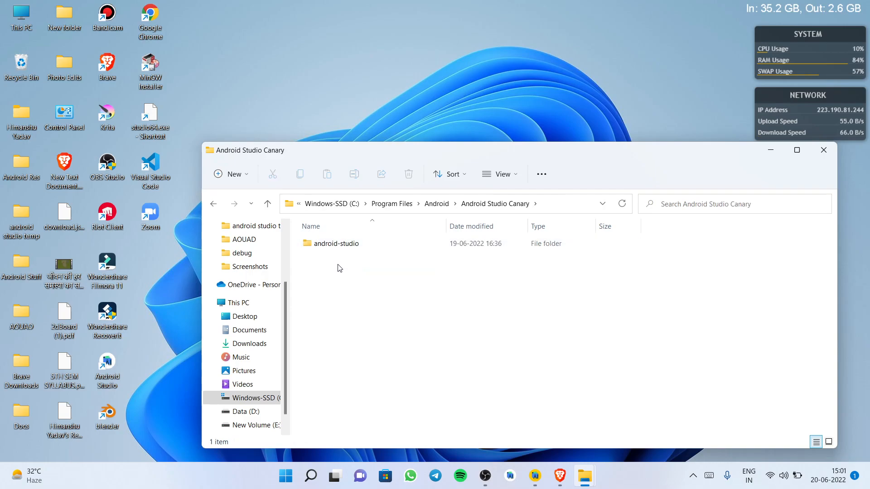
right_click(447, 307)
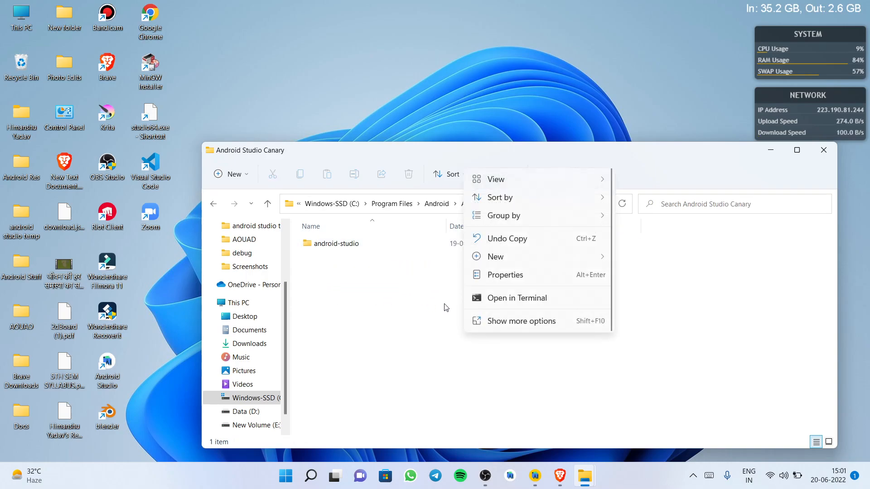
left_click(782, 302)
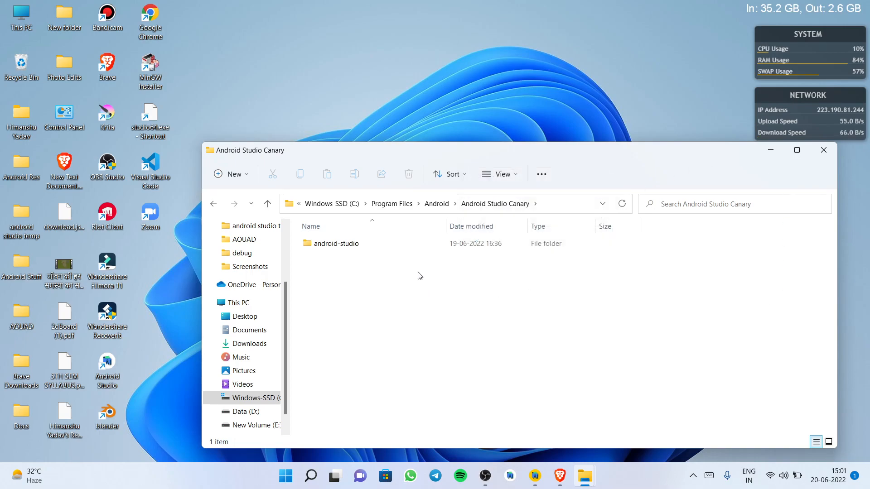
double_click(376, 249)
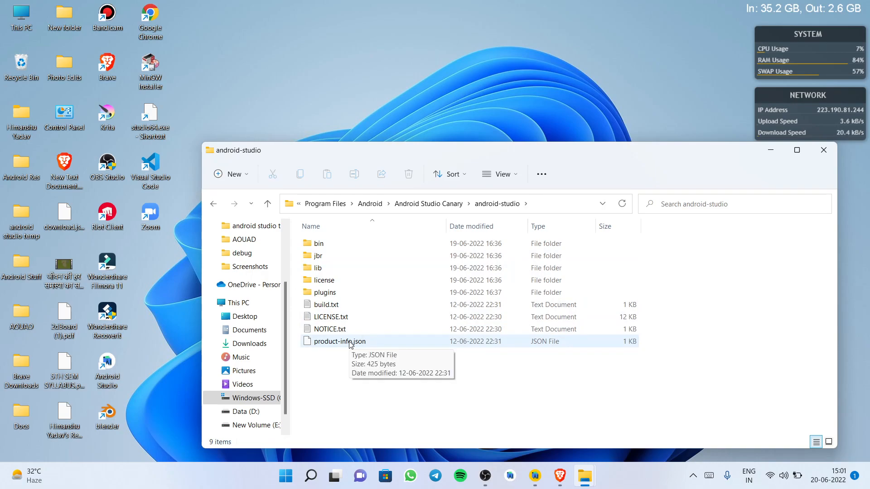
double_click(363, 245)
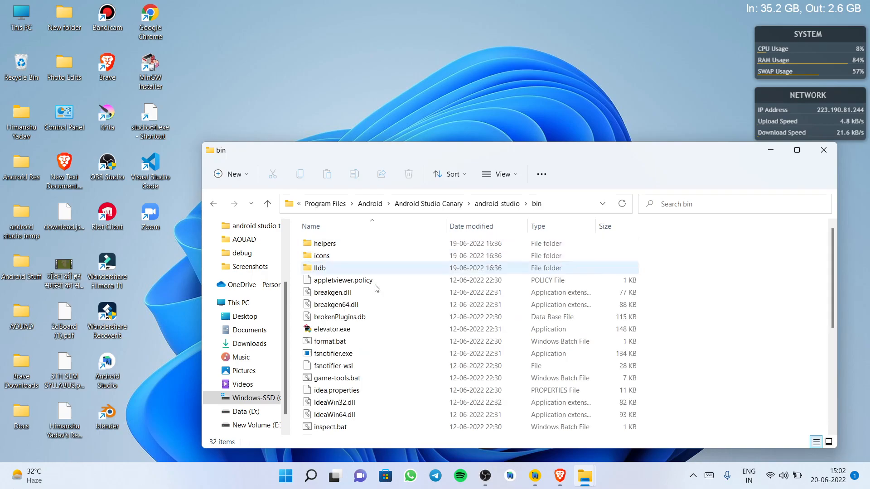
left_click_drag(833, 304, 837, 399)
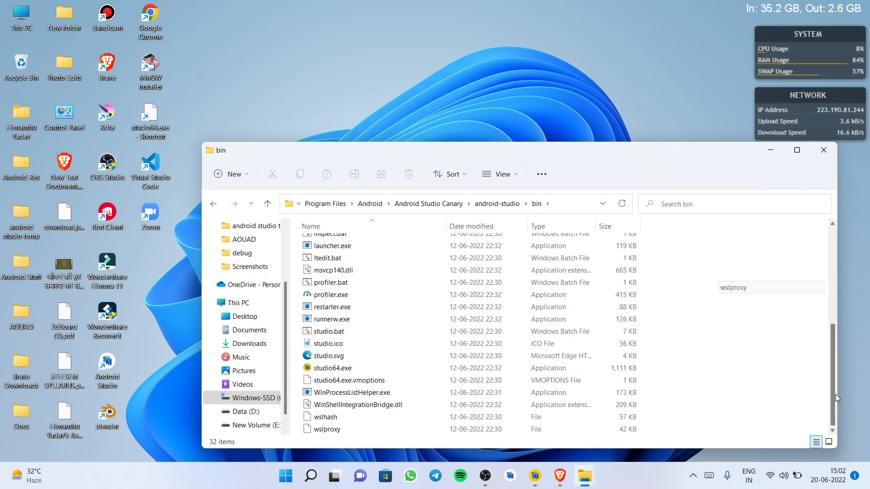
left_click(349, 369)
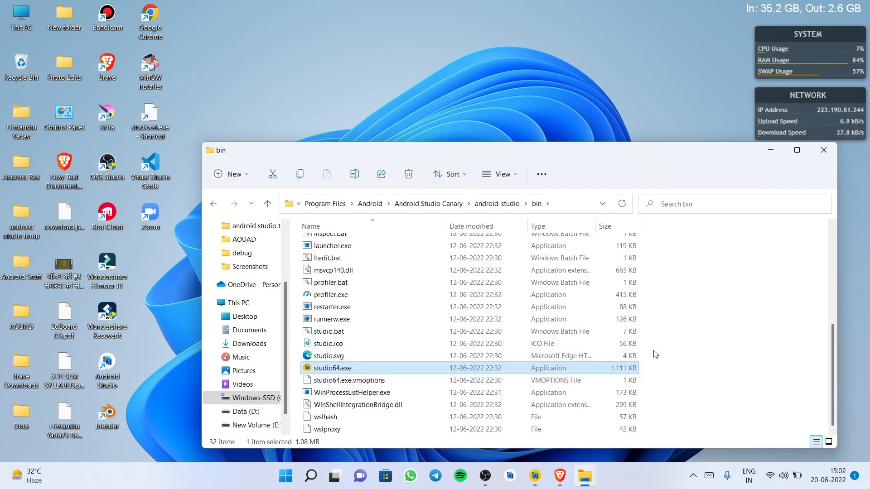
mouse_move(836, 376)
left_mouse_down()
mouse_move(836, 286)
mouse_move(837, 375)
left_mouse_up()
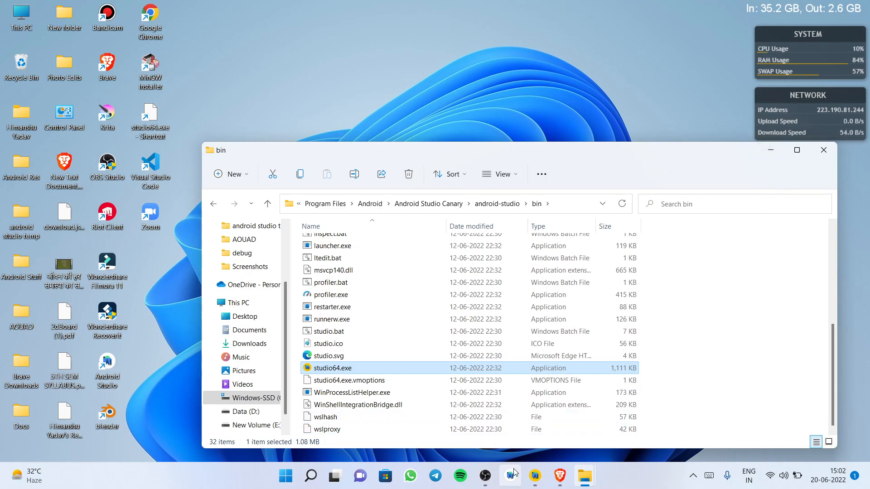
left_click_drag(687, 156, 645, 76)
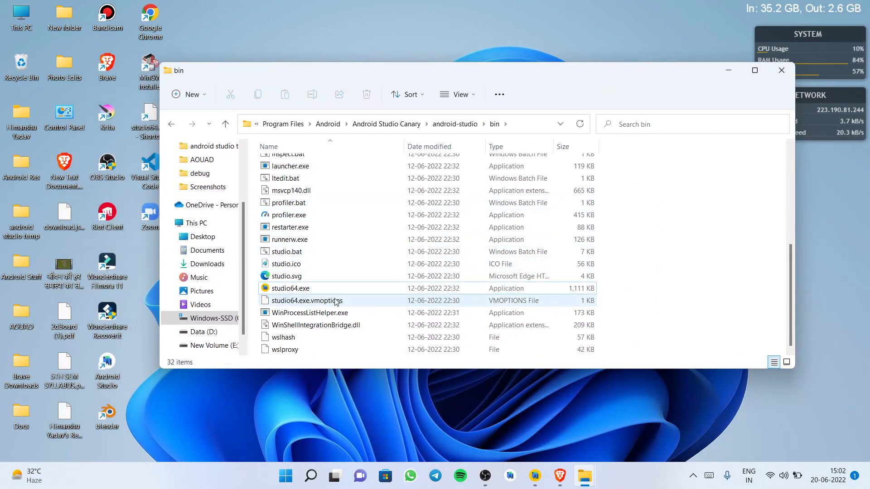
left_click(293, 291)
right_click(293, 291)
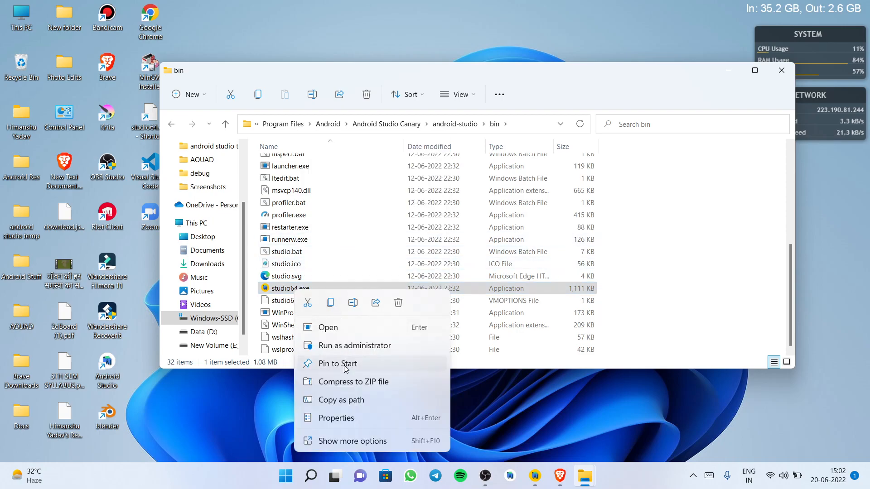
left_click(349, 441)
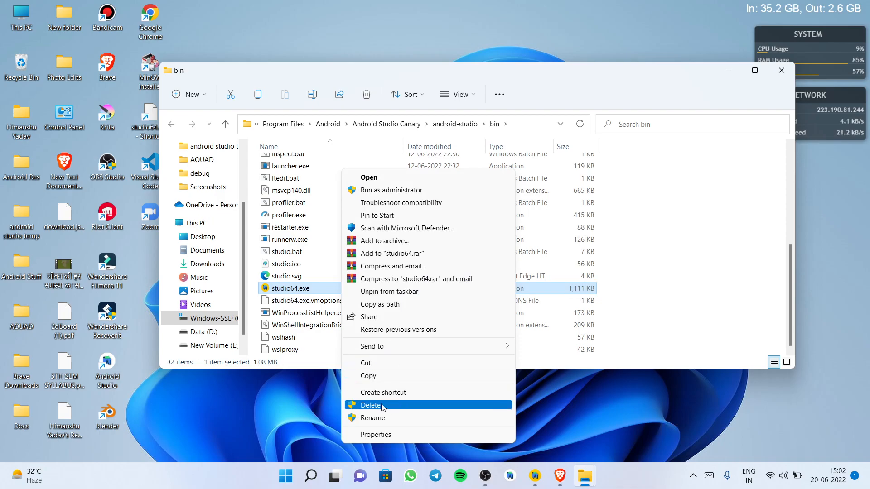
left_click(701, 274)
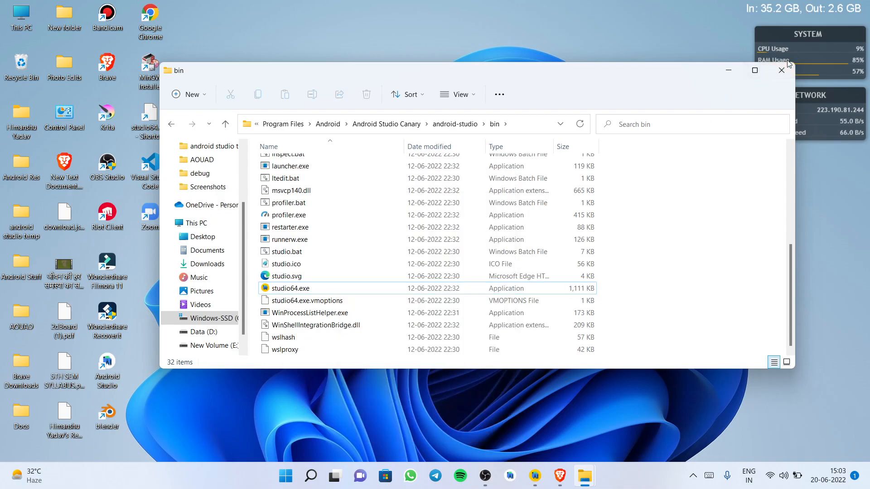
Close File Explorer and switch to the already running Android Studio window
left_click(782, 71)
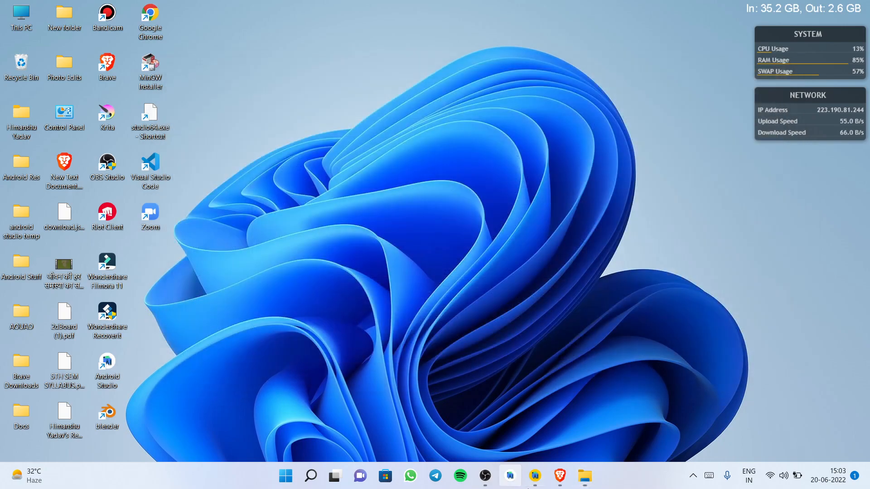
left_click(536, 479)
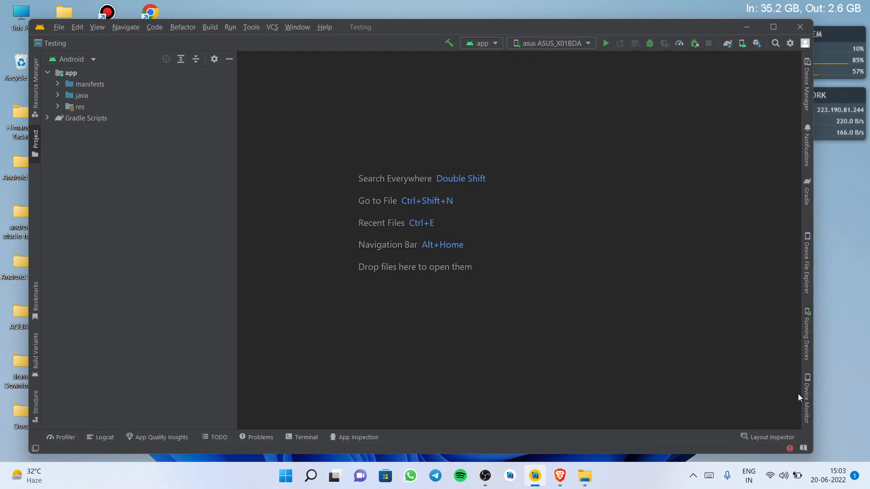
View the mirrored phone in the Running Devices window, then open the Terminal and hide Running Devices
left_click(807, 338)
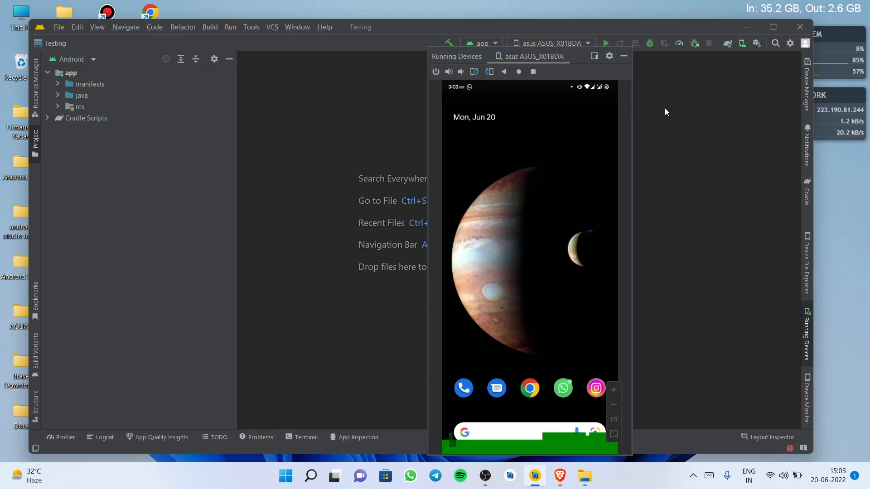
left_click(300, 438)
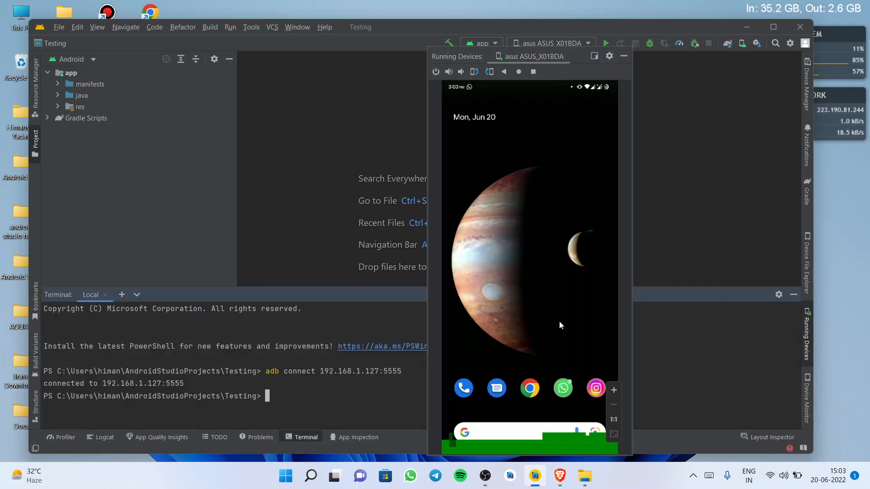
left_click(624, 55)
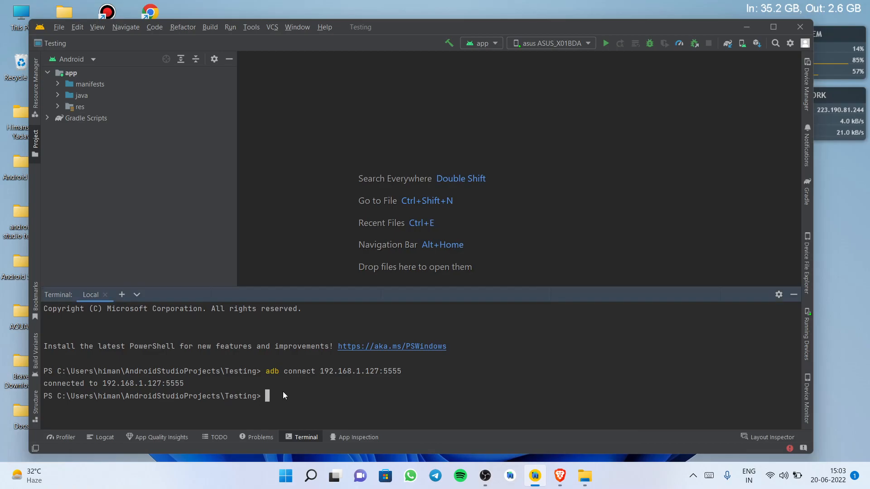
Run adb disconnect in the terminal and check the Running Devices window before hiding it again
type("adb lisconnect")
key("Return")
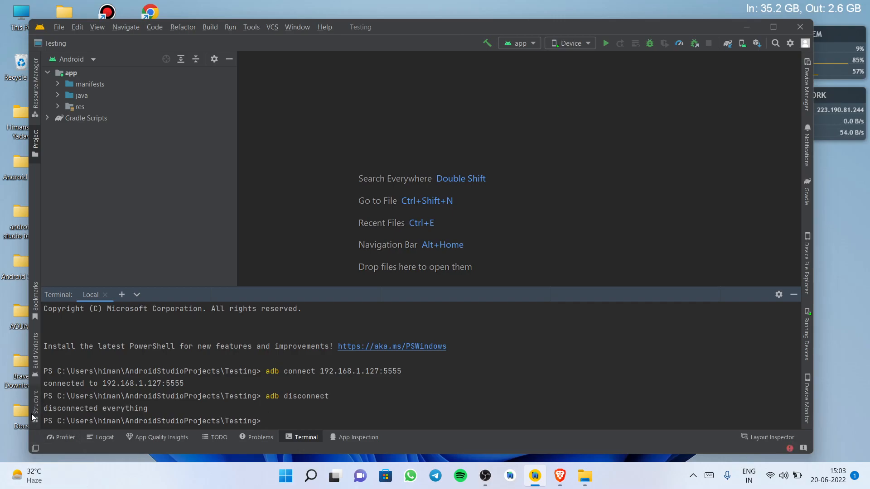
left_click(807, 334)
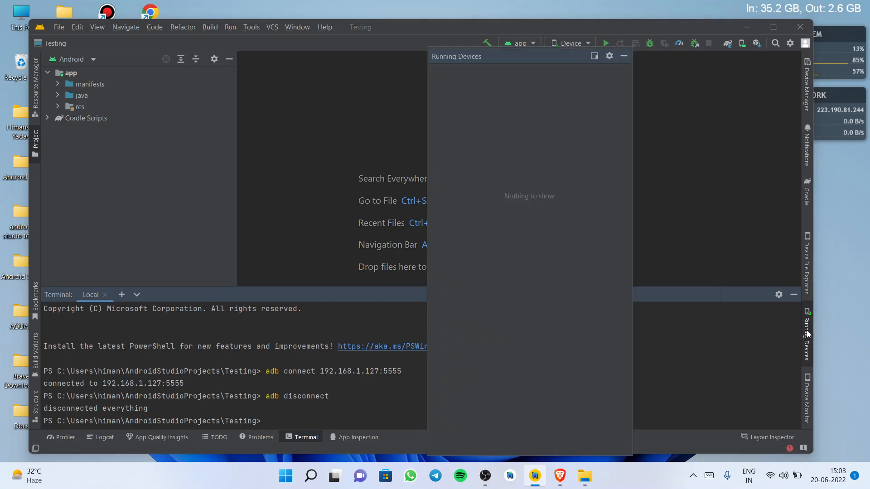
left_click(624, 55)
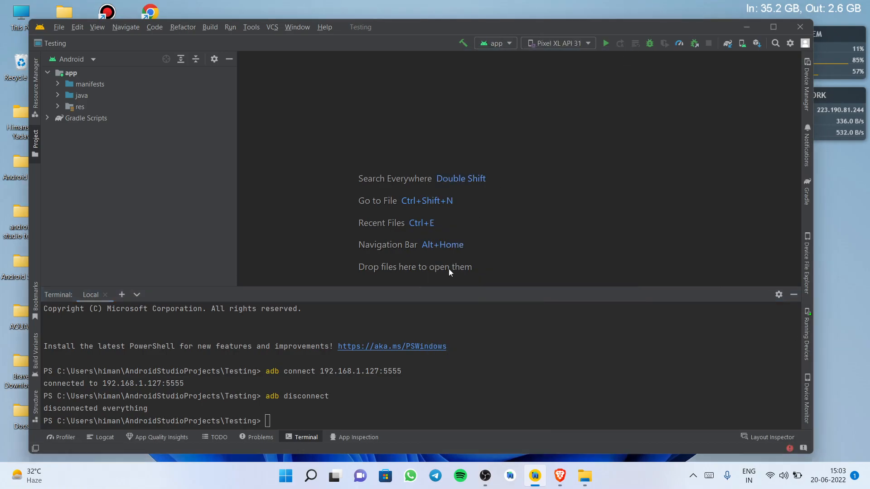
Run adb connect 192.168.1.127:5555 in the terminal to reconnect the phone over Wi-Fi
left_click(276, 422)
type("db connect 192.")
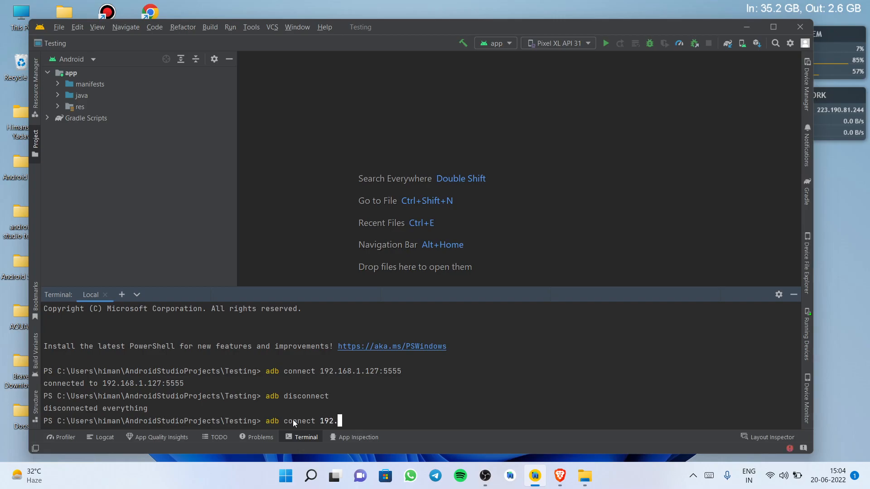
type("168.1.127:5555")
key("Return")
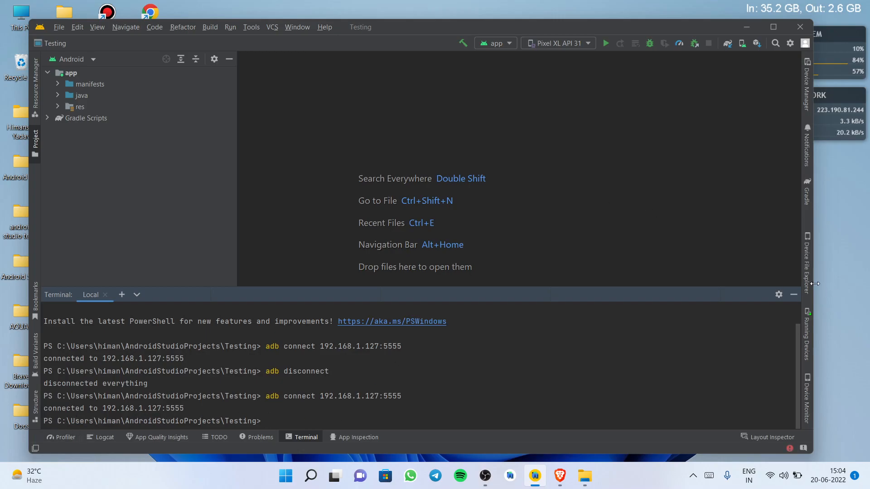
Hide the terminal, reopen Running Devices to mirror the phone, and move its floating window further left
left_click(793, 295)
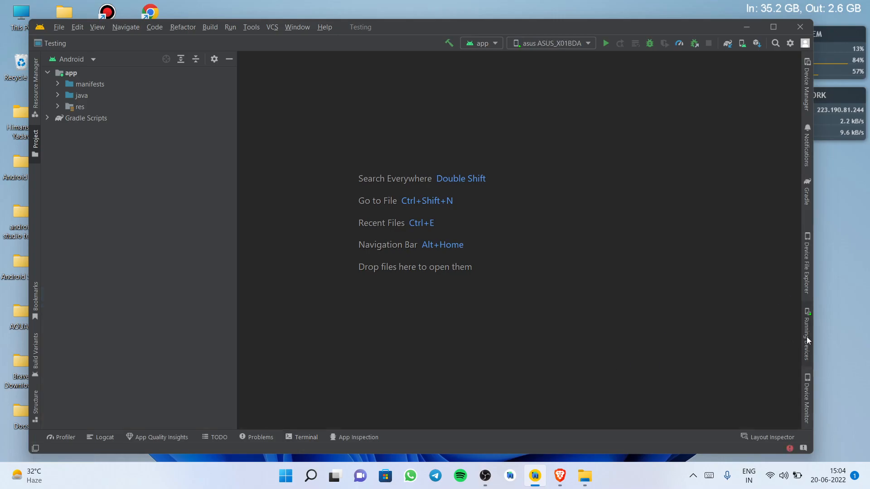
left_click(807, 336)
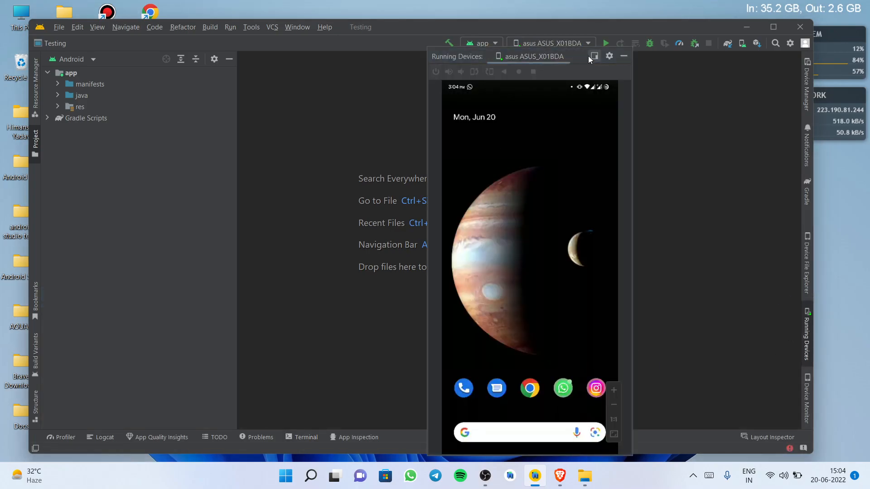
left_click_drag(588, 56, 557, 39)
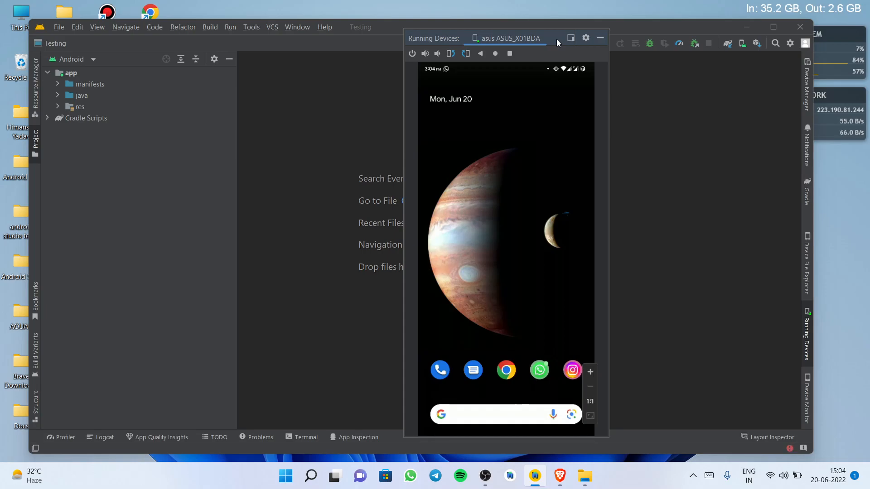
left_click_drag(557, 39, 453, 35)
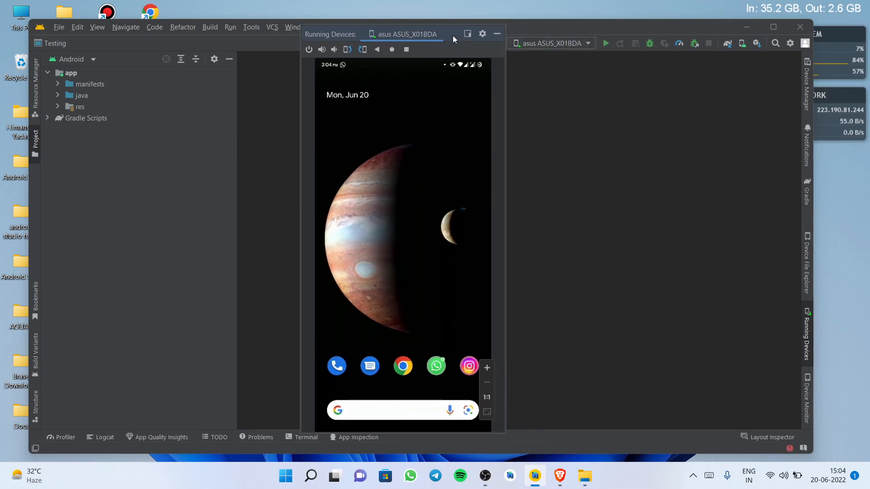